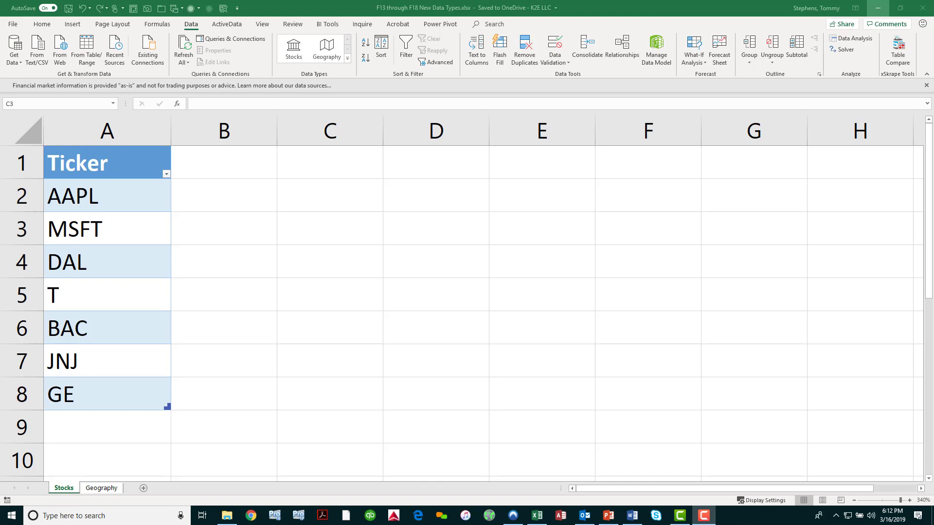
Convert the AAPL ticker cell to a Stocks record as a test, then undo it.
{"action": "key", "text": "alt+Tab"}
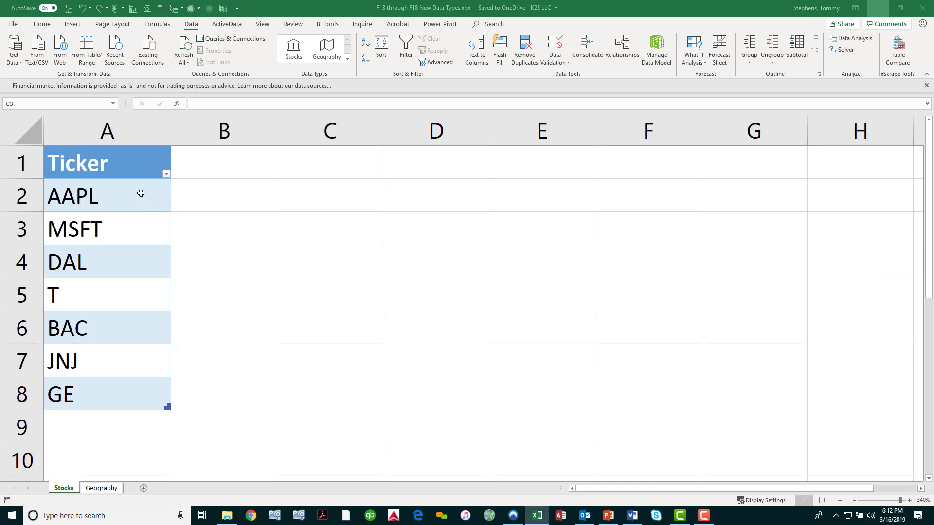
{"action": "key", "text": "F2"}
{"action": "left_click", "coordinate": [141, 193]}
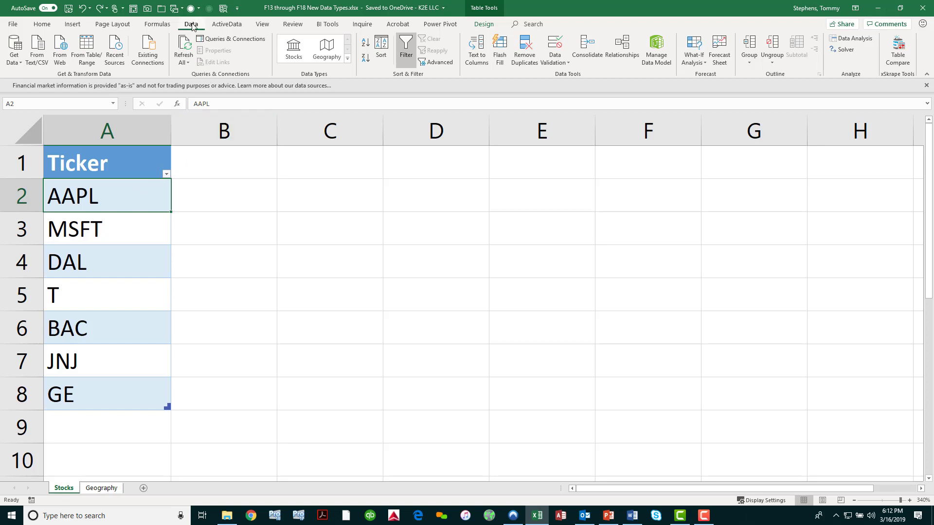
{"action": "left_click", "coordinate": [301, 54]}
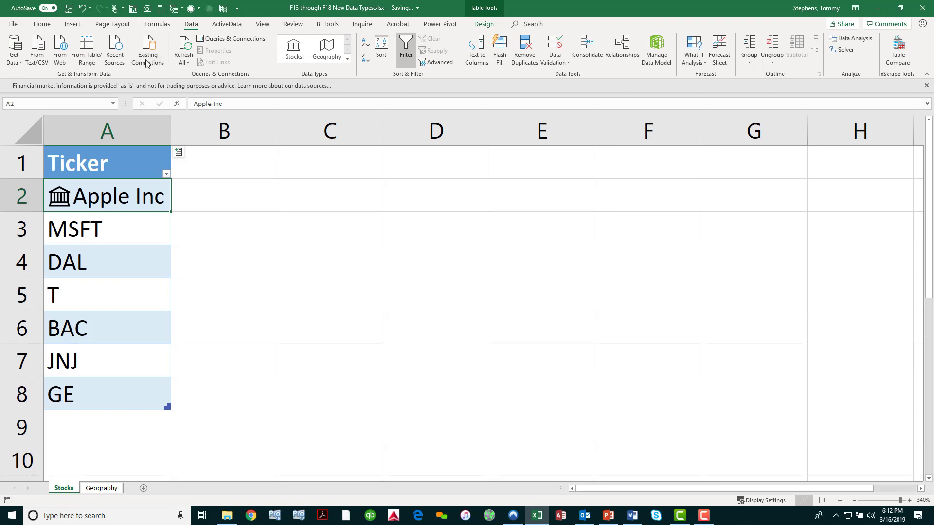
{"action": "left_click", "coordinate": [82, 10]}
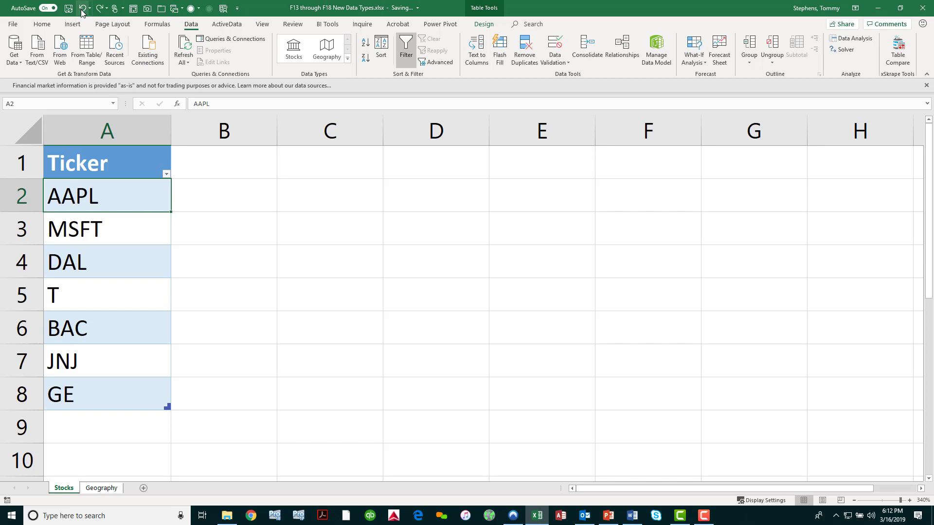
Convert tickers A2:A8 to Stocks and autofit column A to the company names.
{"action": "left_click_drag", "start_coordinate": [133, 194], "coordinate": [146, 381]}
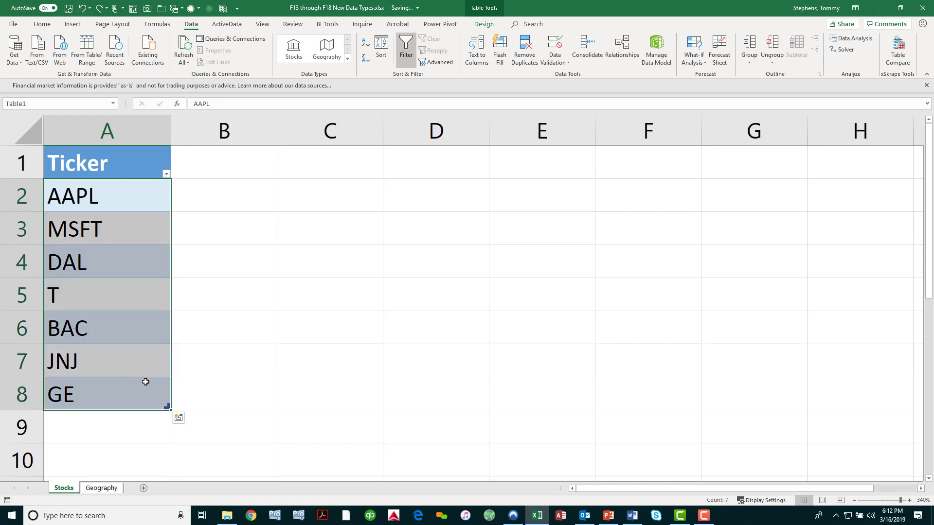
{"action": "left_click", "coordinate": [294, 49]}
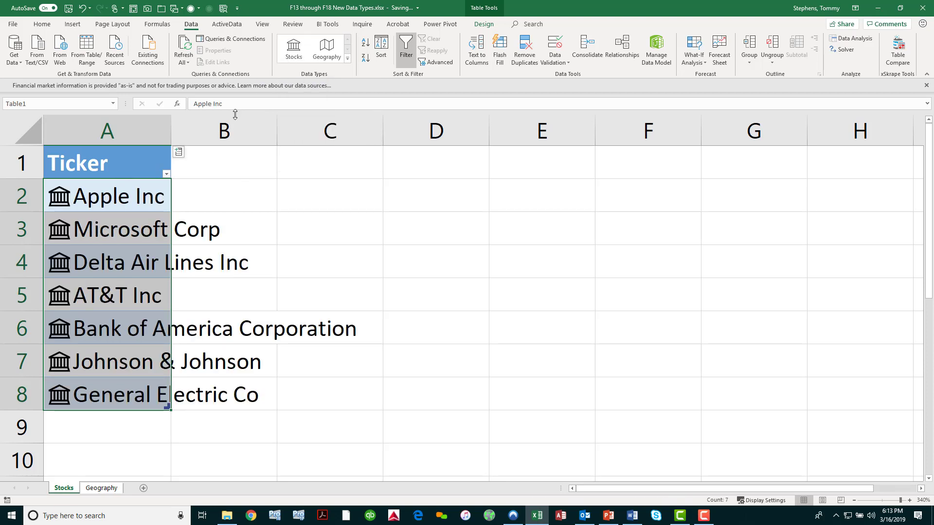
{"action": "double_click", "coordinate": [172, 134]}
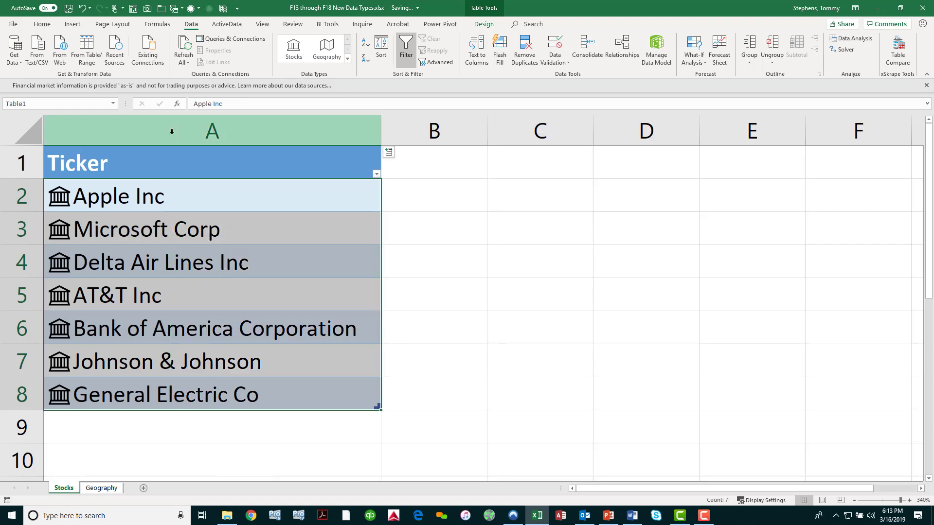
Add Market cap and P/E columns, autofitting column B for the market caps.
{"action": "left_click", "coordinate": [389, 154]}
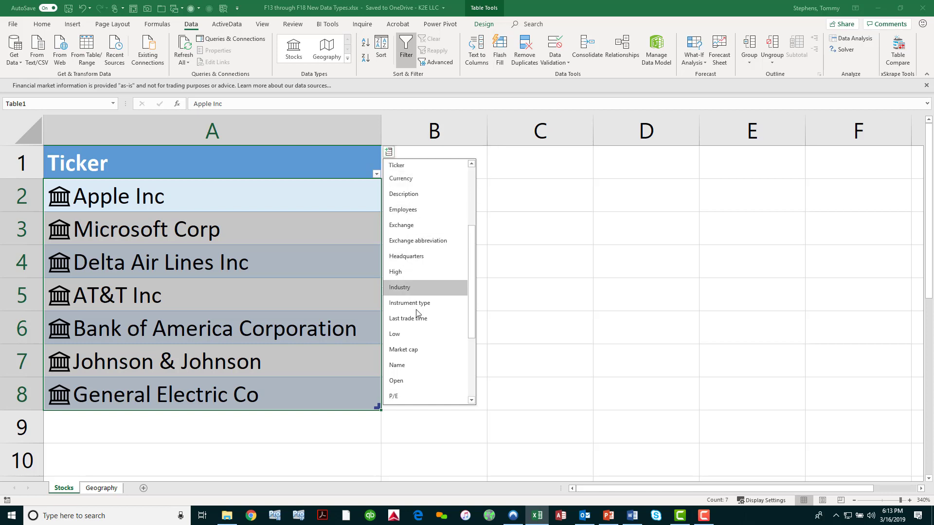
{"action": "left_click", "coordinate": [416, 350]}
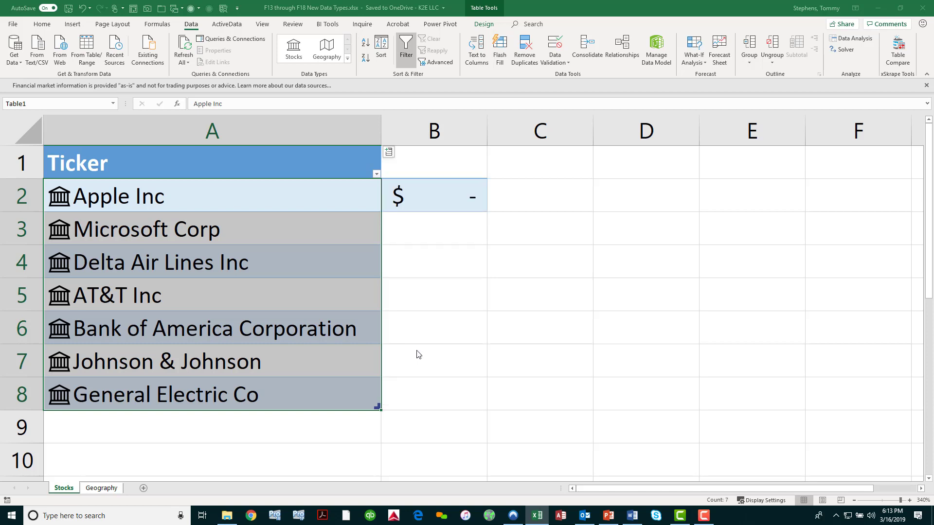
{"action": "double_click", "coordinate": [486, 130]}
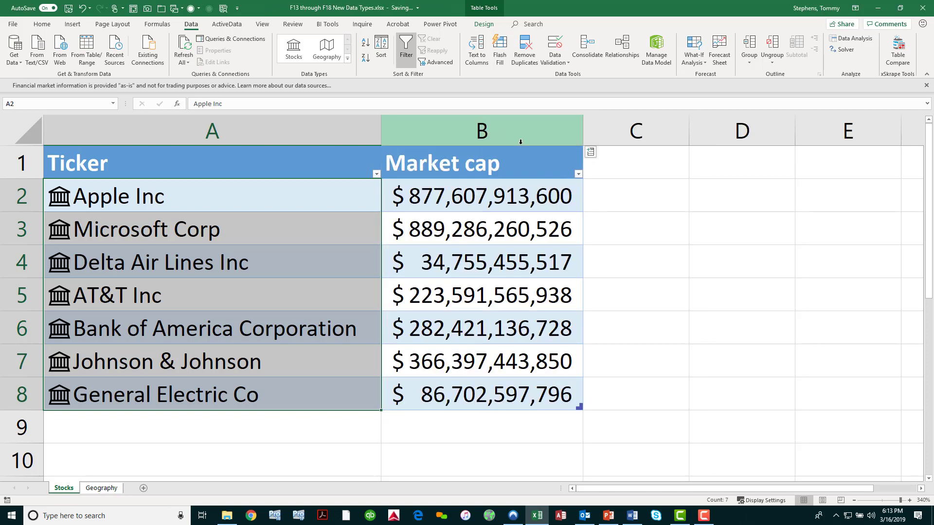
{"action": "left_click", "coordinate": [590, 152]}
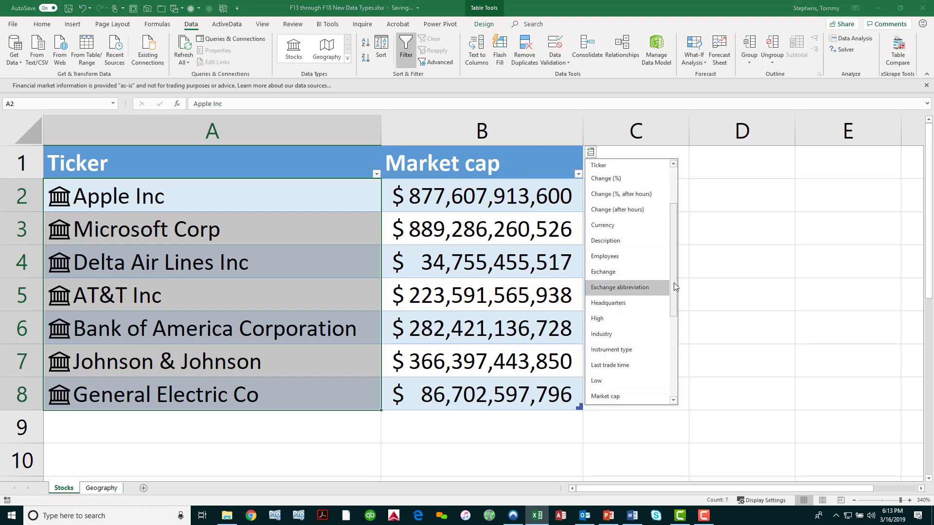
{"action": "left_click_drag", "start_coordinate": [673, 282], "coordinate": [656, 339]}
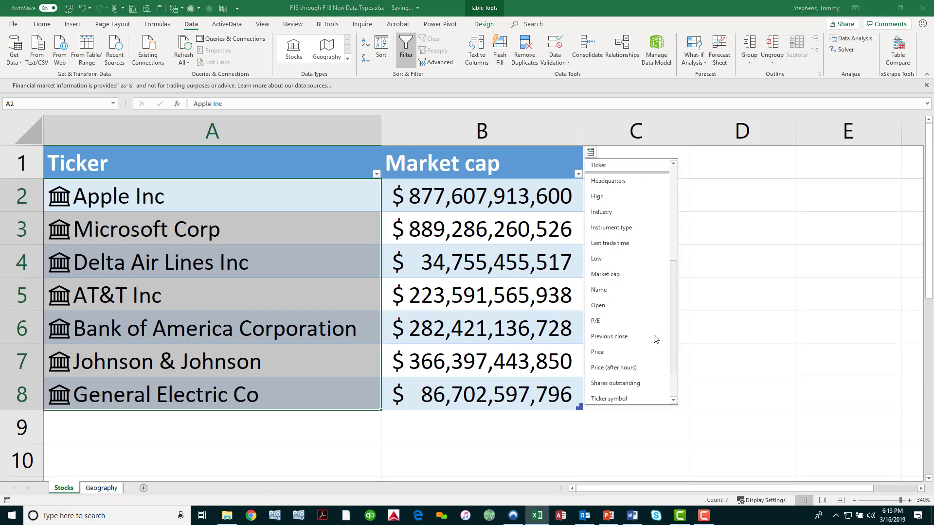
{"action": "left_click", "coordinate": [605, 322]}
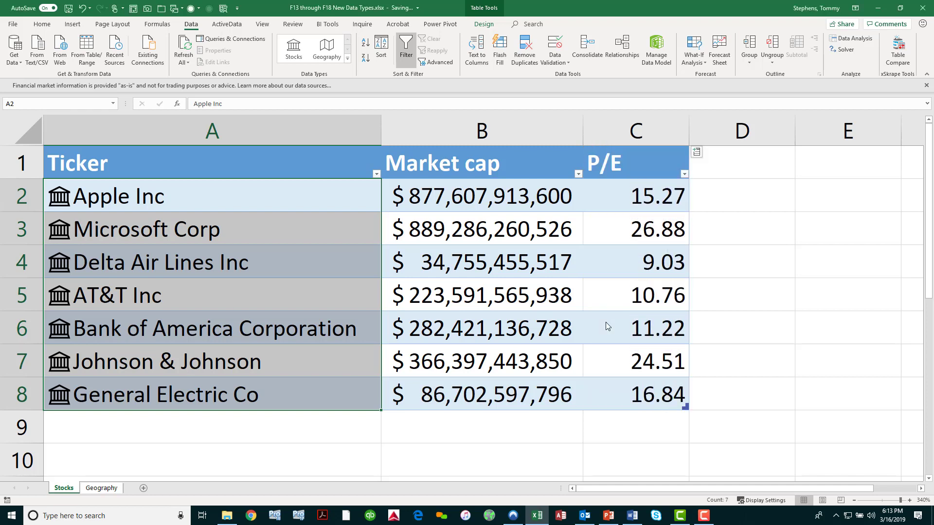
Add 52 week high and 52 week low columns to the stock table.
{"action": "left_click", "coordinate": [696, 152]}
{"action": "left_click_drag", "start_coordinate": [778, 253], "coordinate": [773, 176]}
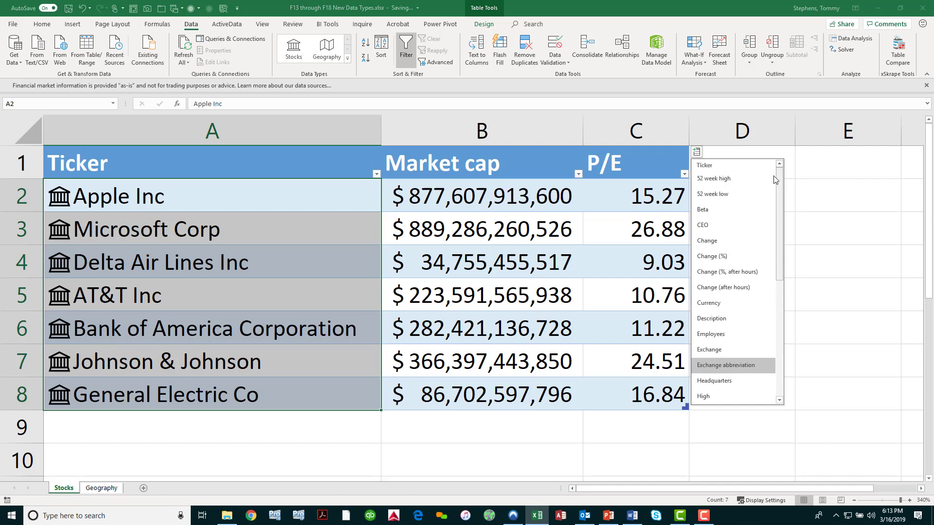
{"action": "left_click", "coordinate": [726, 180]}
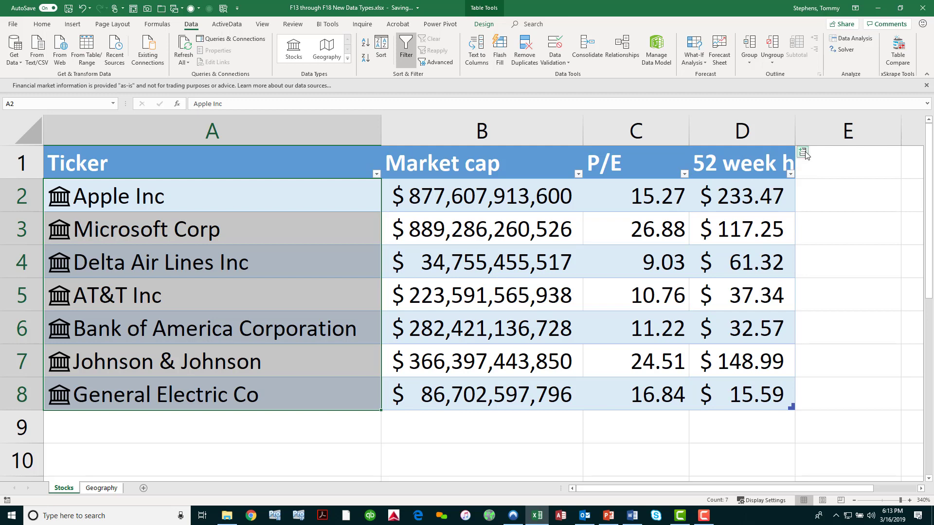
{"action": "left_click", "coordinate": [803, 154]}
{"action": "left_click", "coordinate": [815, 198]}
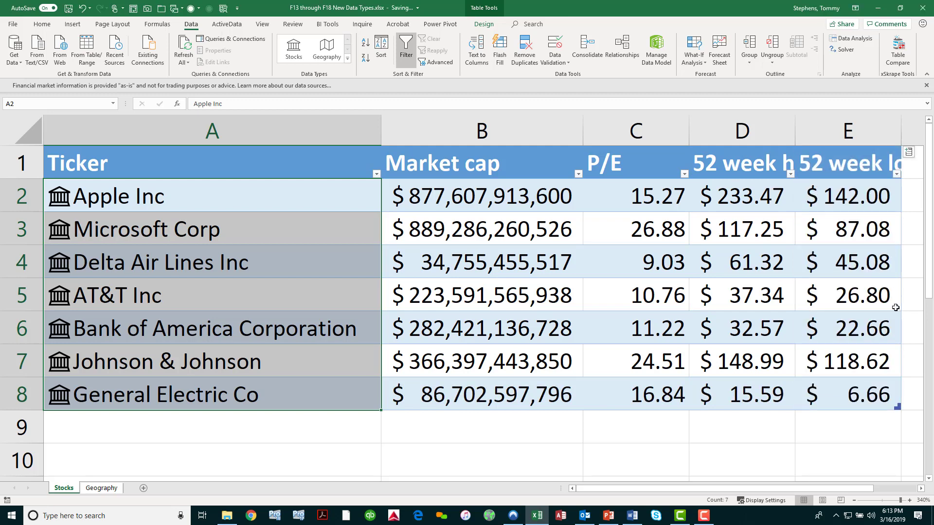
Add a Price field as column F, from $186.12 for Apple to $9.96 for General Electric.
{"action": "scroll", "coordinate": [684, 335], "scroll_direction": "down", "scroll_amount": 2}
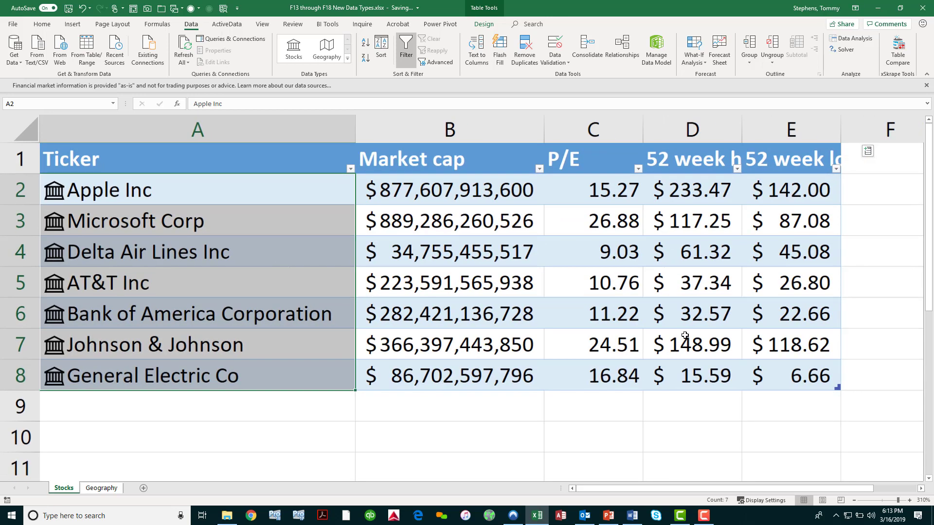
{"action": "scroll", "coordinate": [685, 335], "scroll_direction": "down", "scroll_amount": 1}
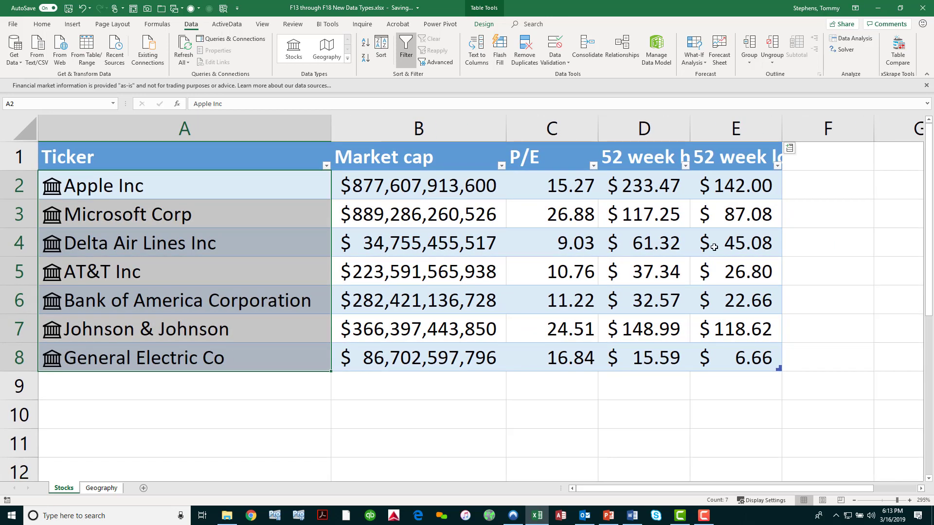
{"action": "left_click", "coordinate": [789, 148]}
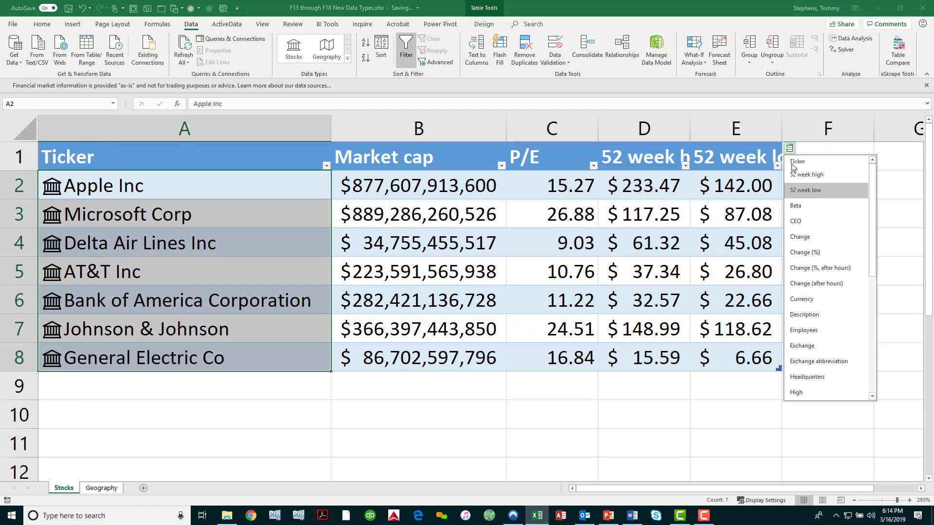
{"action": "left_click_drag", "start_coordinate": [871, 195], "coordinate": [886, 309]}
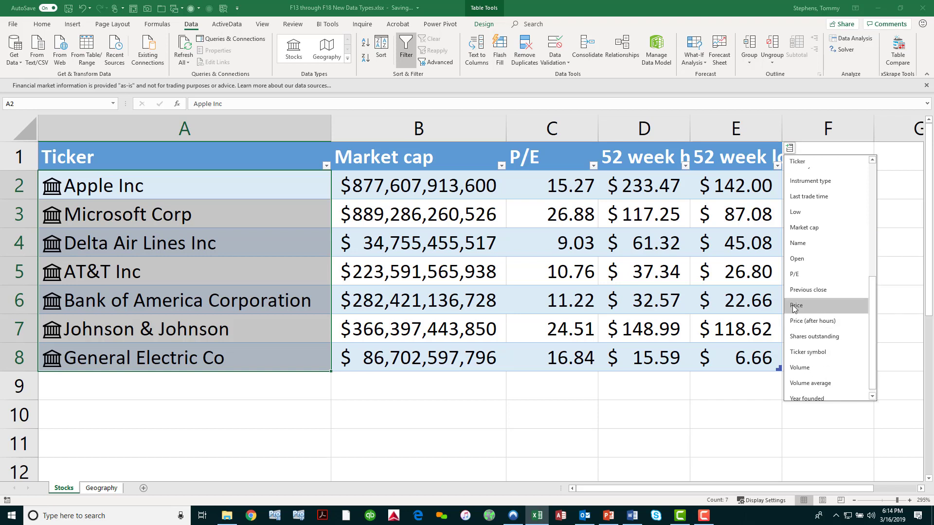
{"action": "left_click", "coordinate": [823, 307]}
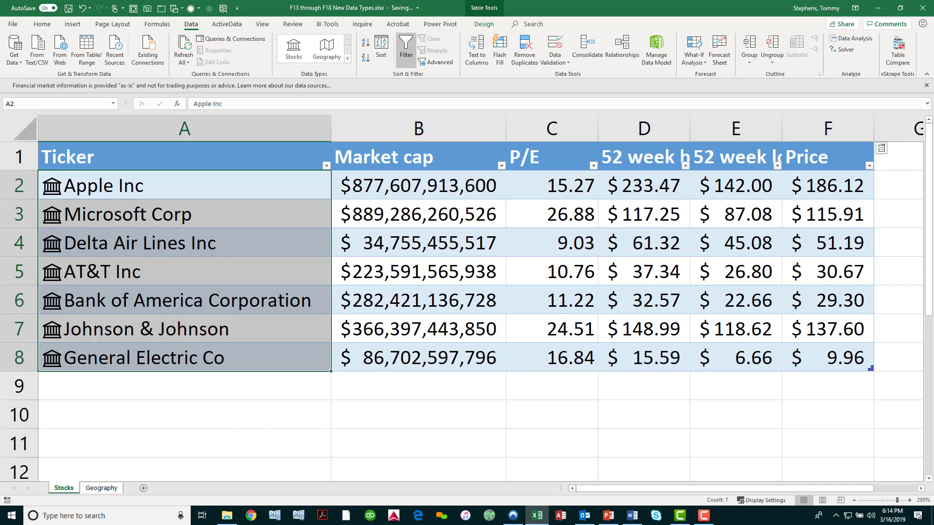
{"action": "key", "text": "F10"}
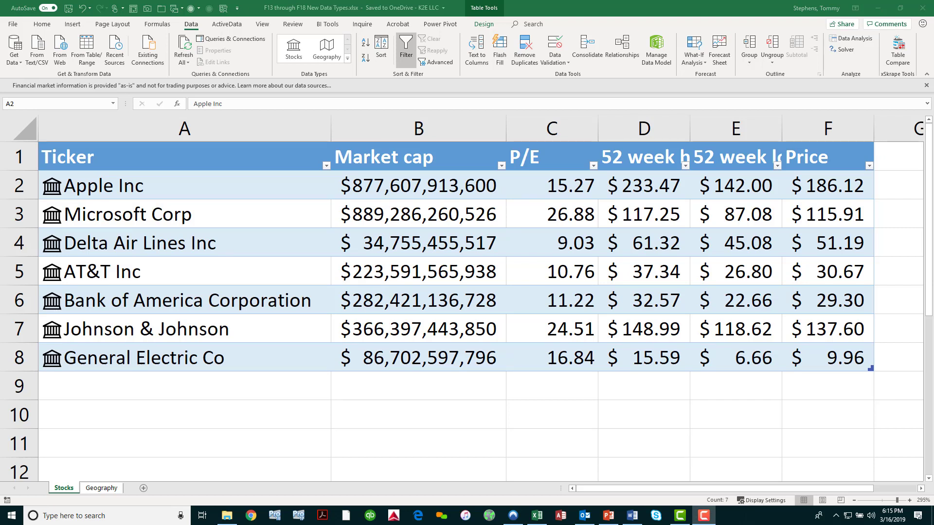
On the Geography sheet, autofit column A and select the states Alabama through Texas (A2:A11).
{"action": "left_click", "coordinate": [95, 492]}
{"action": "left_click", "coordinate": [97, 488]}
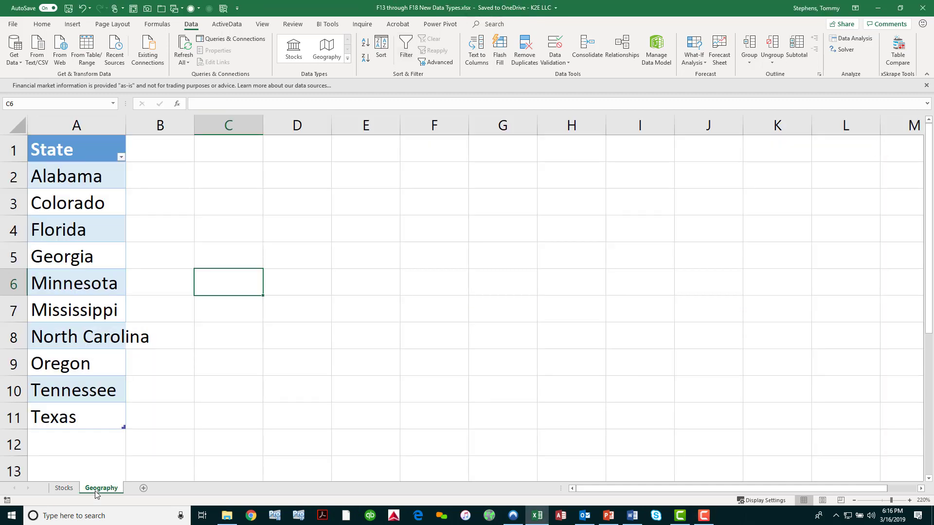
{"action": "double_click", "coordinate": [126, 127]}
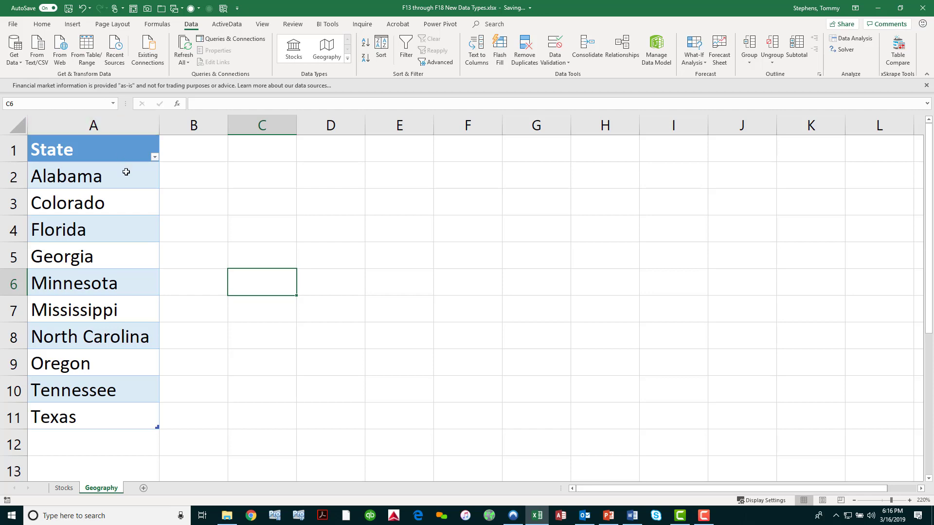
{"action": "left_click_drag", "start_coordinate": [126, 171], "coordinate": [134, 414]}
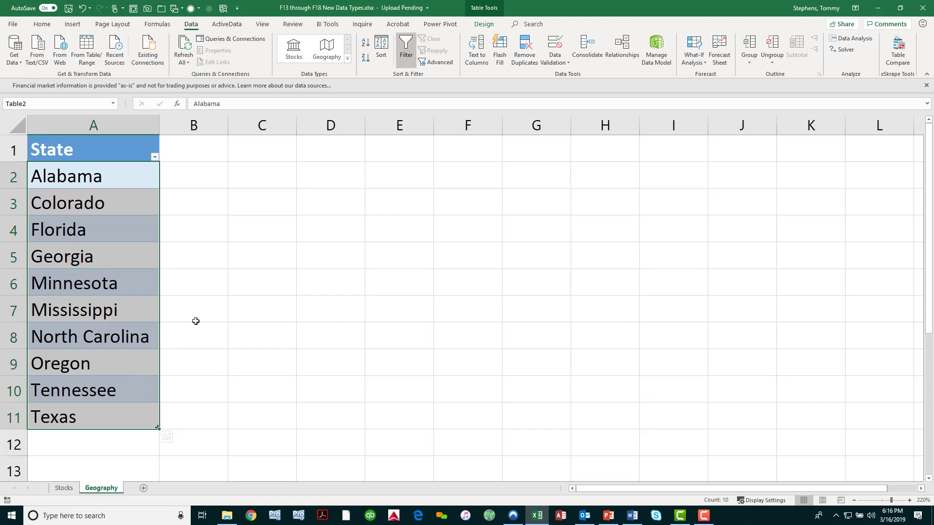
Convert the states to Geography data, autofit column A, and add a Population column.
{"action": "left_click", "coordinate": [328, 49]}
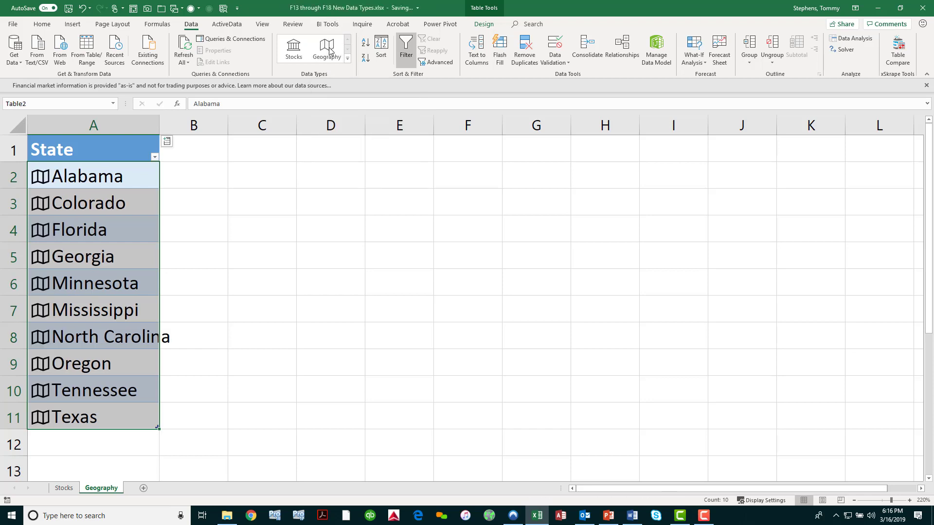
{"action": "double_click", "coordinate": [159, 126]}
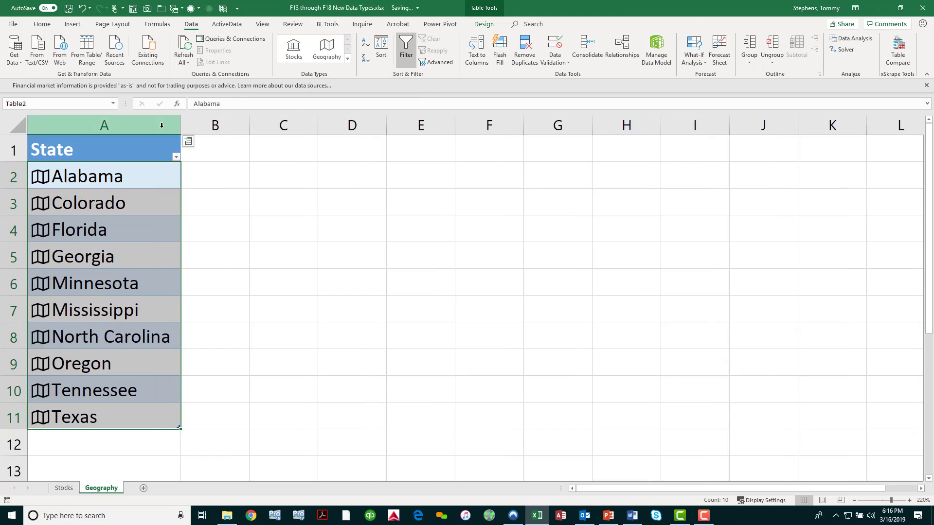
{"action": "left_click", "coordinate": [189, 142]}
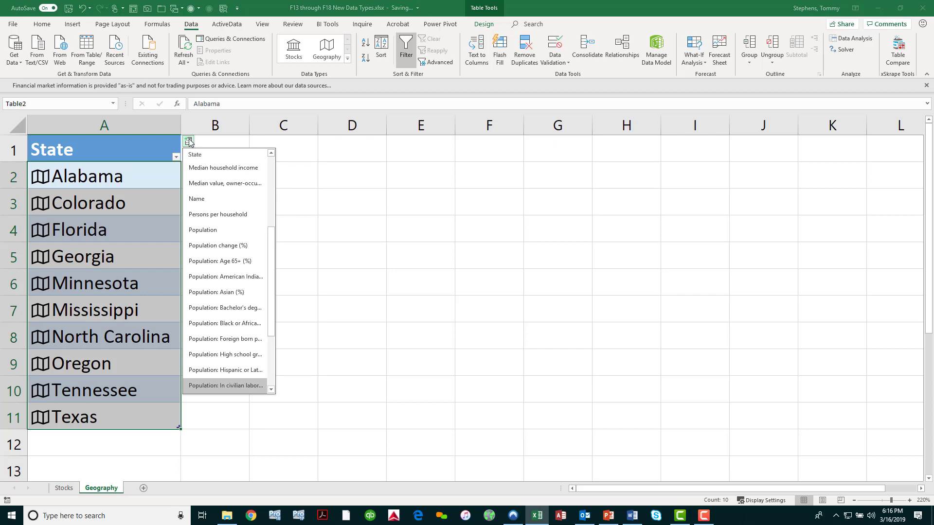
{"action": "left_click", "coordinate": [222, 230]}
{"action": "left_click_drag", "start_coordinate": [252, 131], "coordinate": [300, 132]}
Add Households, Median household income and Persons per household columns to the state table.
{"action": "left_click", "coordinate": [308, 141]}
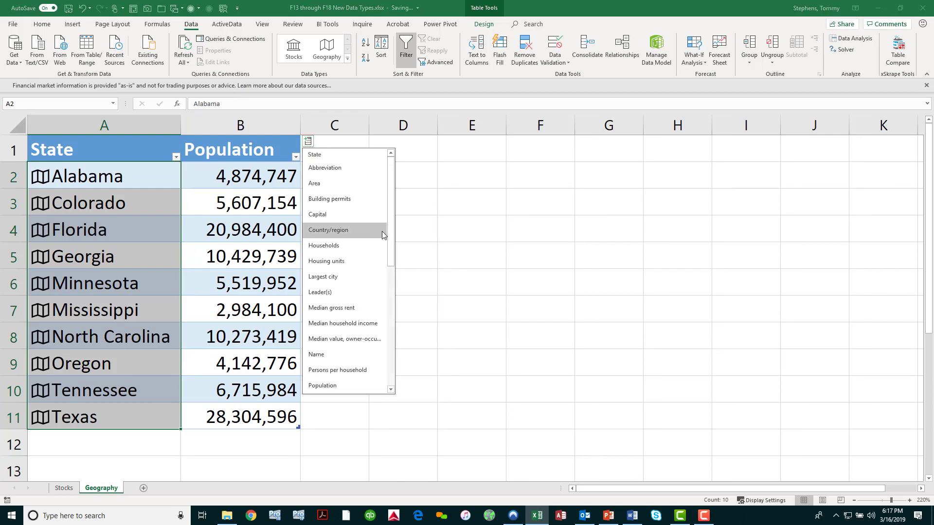
{"action": "left_click", "coordinate": [332, 247]}
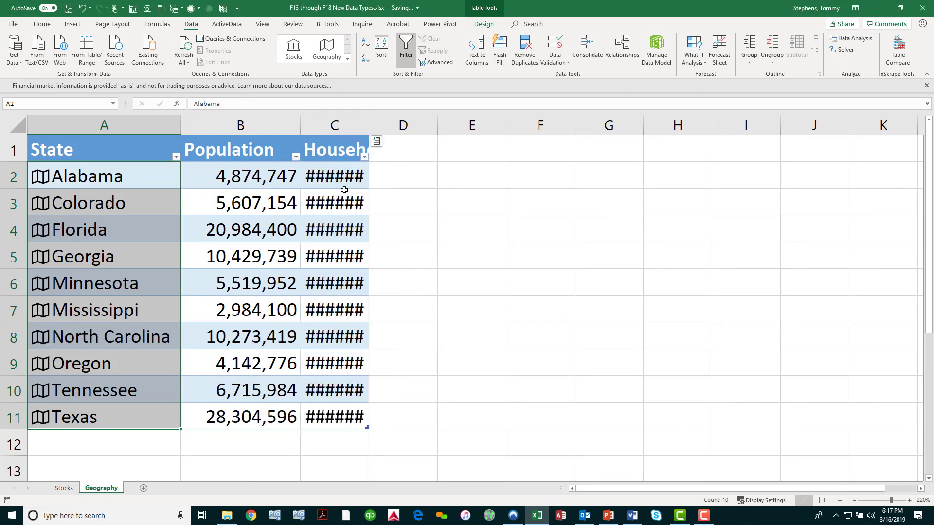
{"action": "left_click", "coordinate": [376, 141]}
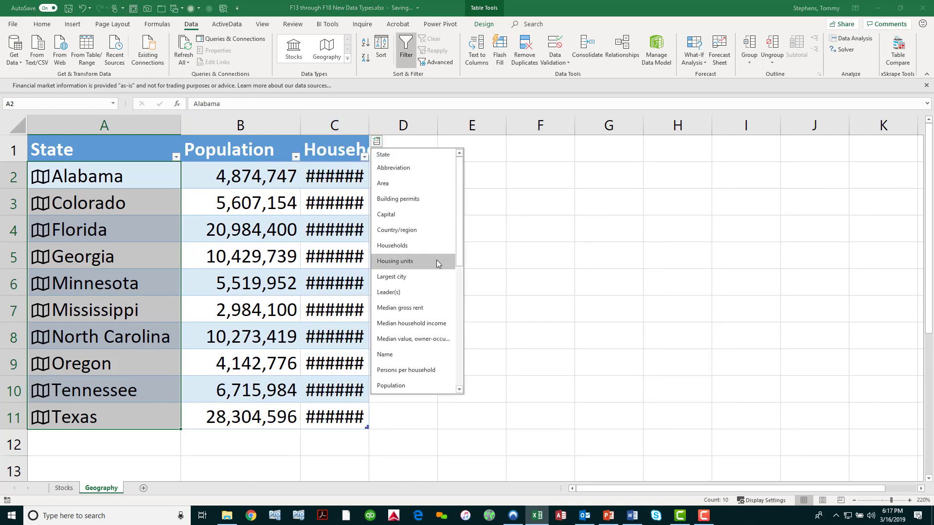
{"action": "left_click", "coordinate": [430, 323]}
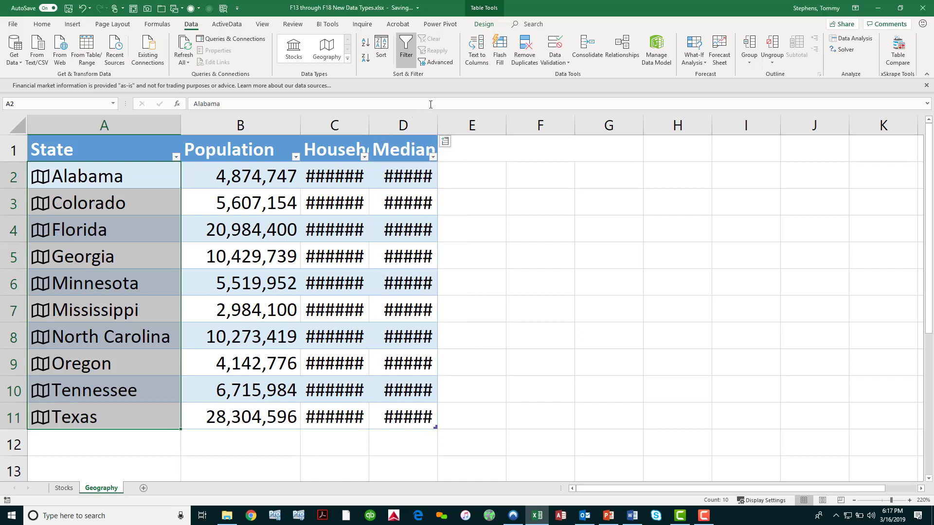
{"action": "left_click", "coordinate": [444, 141]}
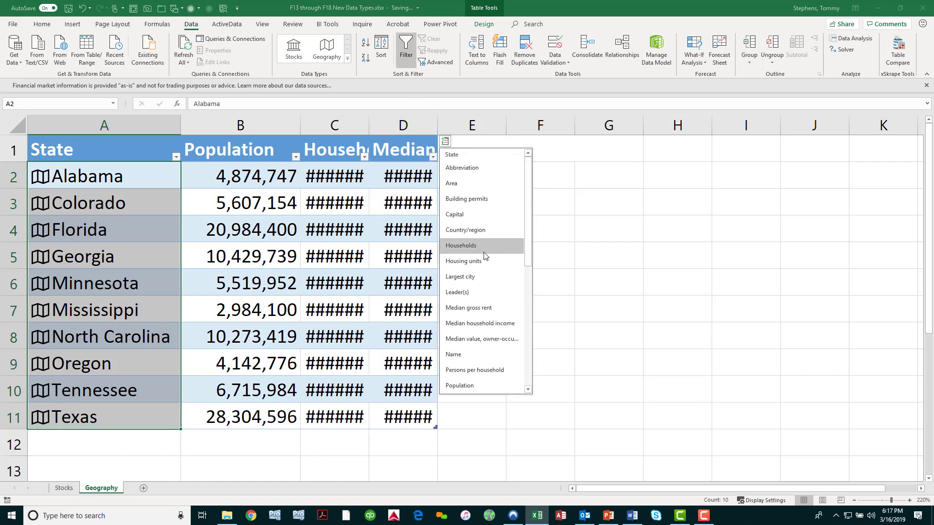
{"action": "left_click", "coordinate": [483, 371]}
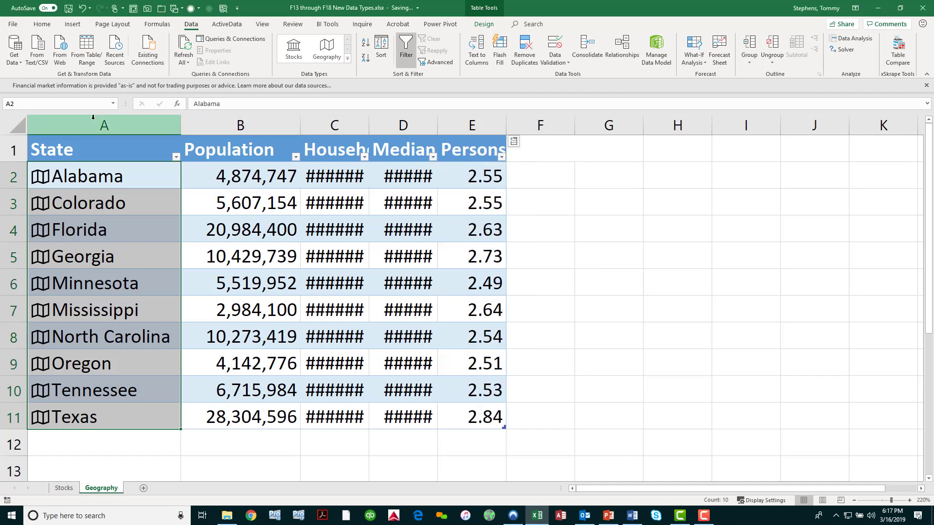
{"action": "left_click", "coordinate": [17, 125]}
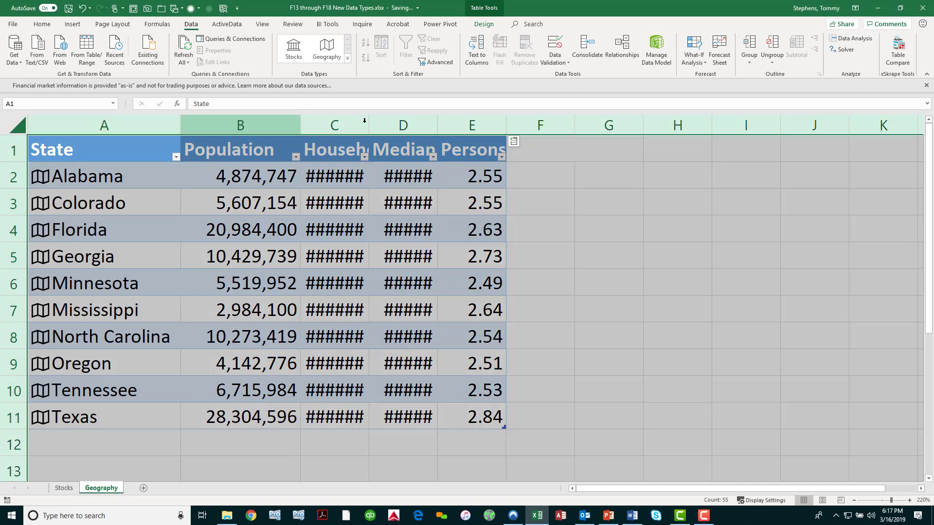
Autofit all column widths so the Households, Median income and Persons per household headings show fully.
{"action": "double_click", "coordinate": [300, 126]}
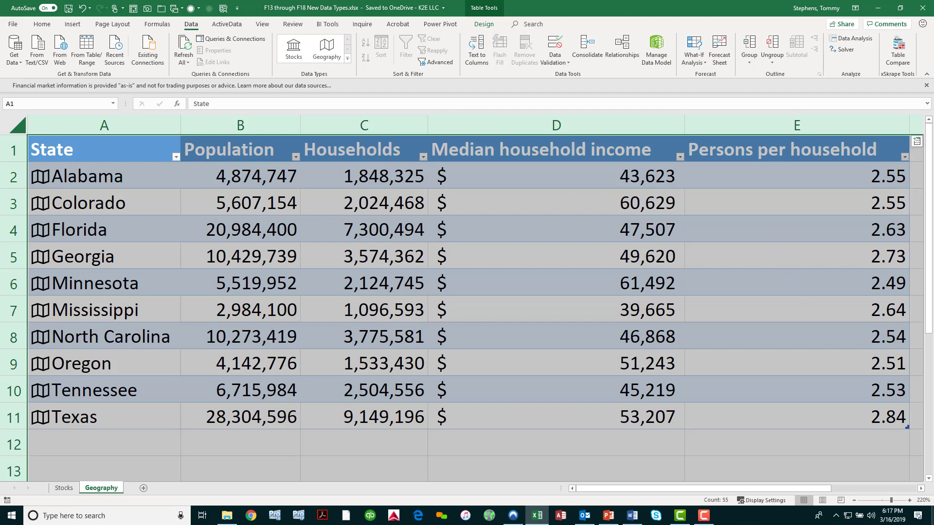
{"action": "key", "text": "F10"}
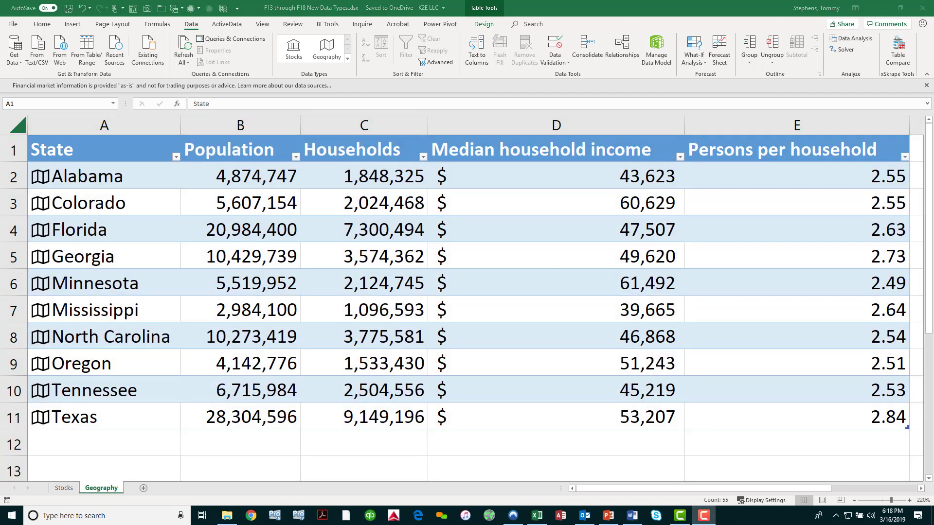